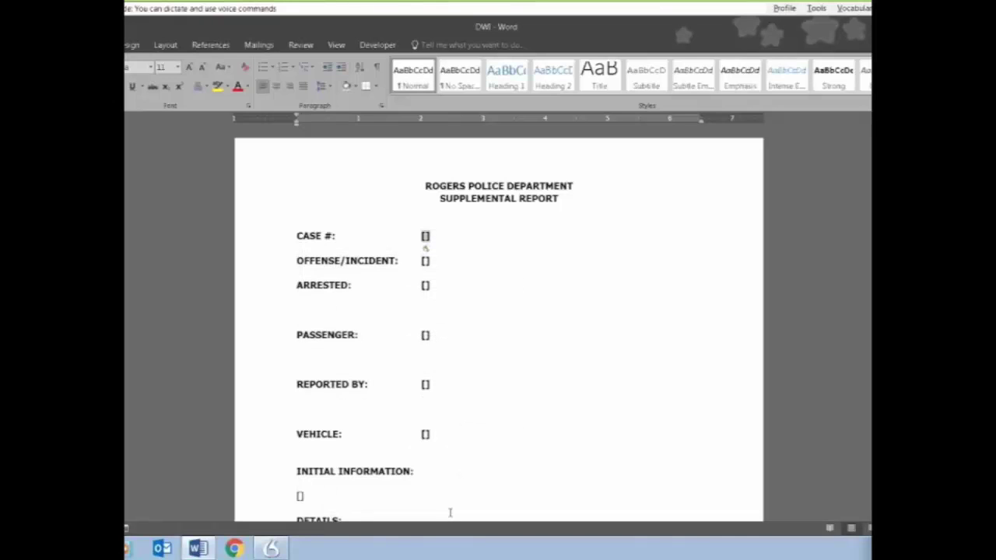
# Step: Fill in the case number, the 4th DWI offense and the arrested person's full name
pyautogui.press('Tab')
pyautogui.write('4th DWI')
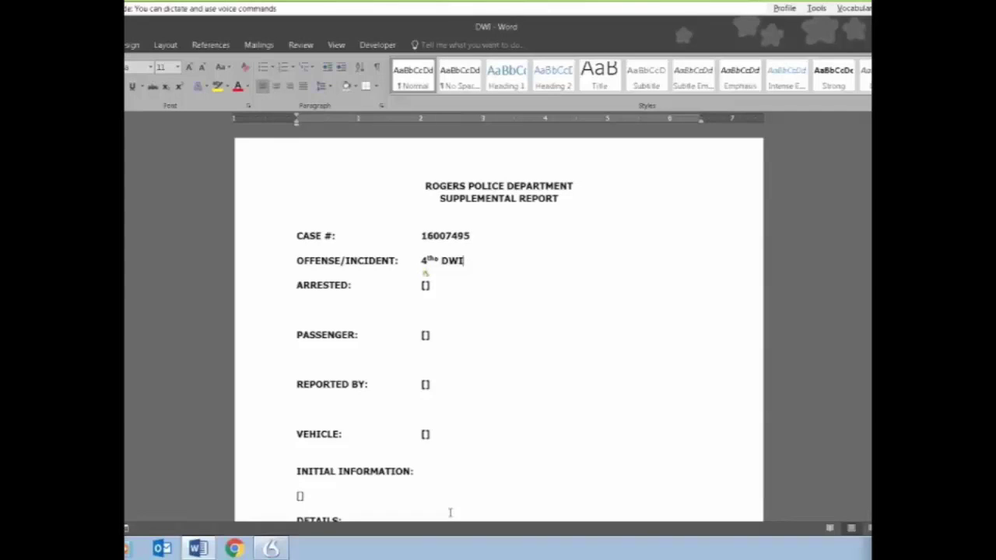
pyautogui.press('Tab')
# Step: Enter the passenger's and reporter's names and the 2005 Chevrolet Impala with its Minnesota license plate
pyautogui.press('Tab')
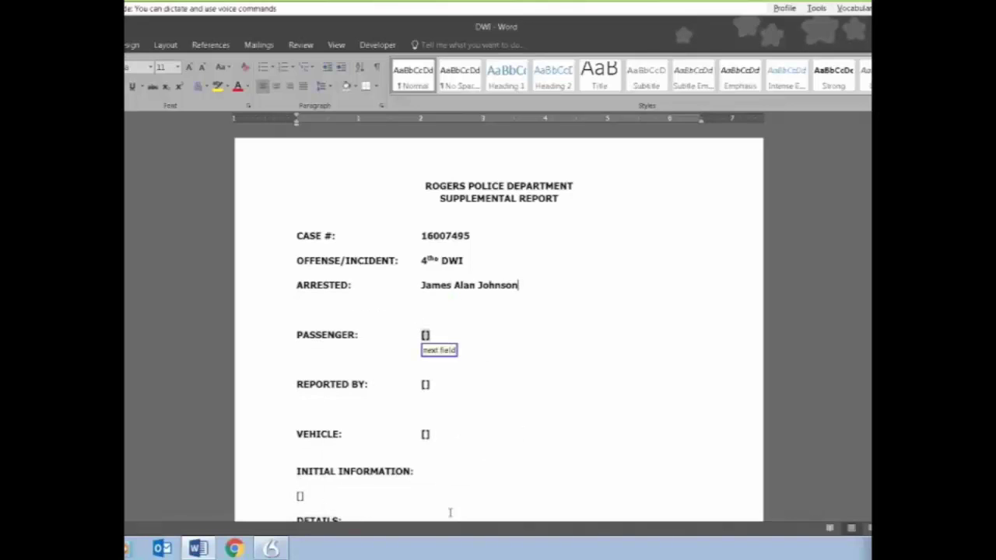
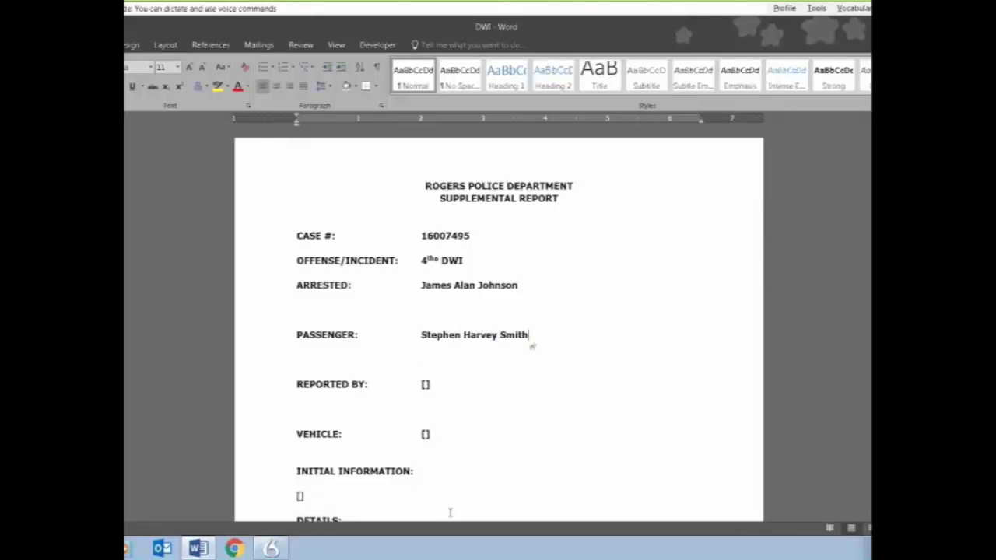
pyautogui.press('Tab')
pyautogui.write('Jane Doe next field 2005 Chevrolet Impala')
pyautogui.press('Tab')
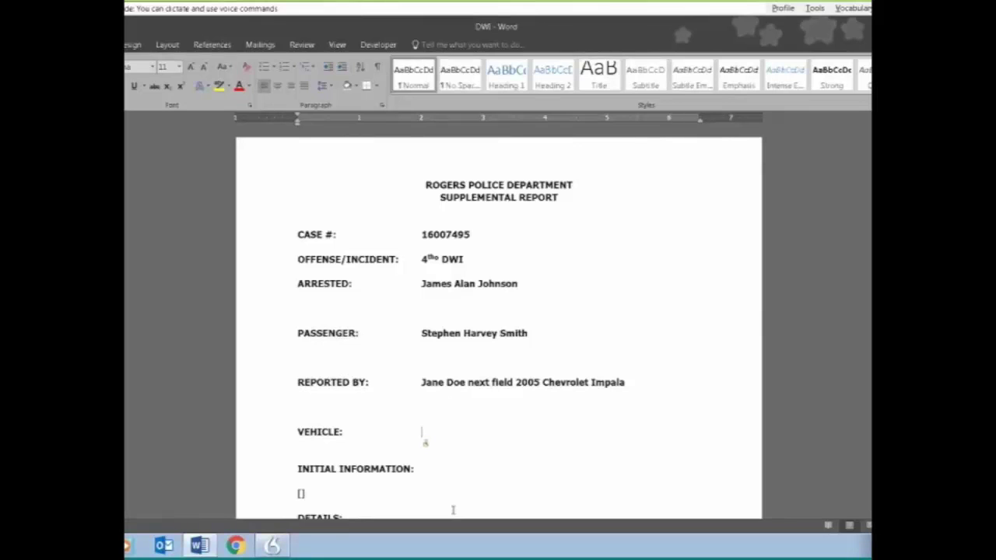
pyautogui.write('Minnesota license 123 Adam Boyd Charles')
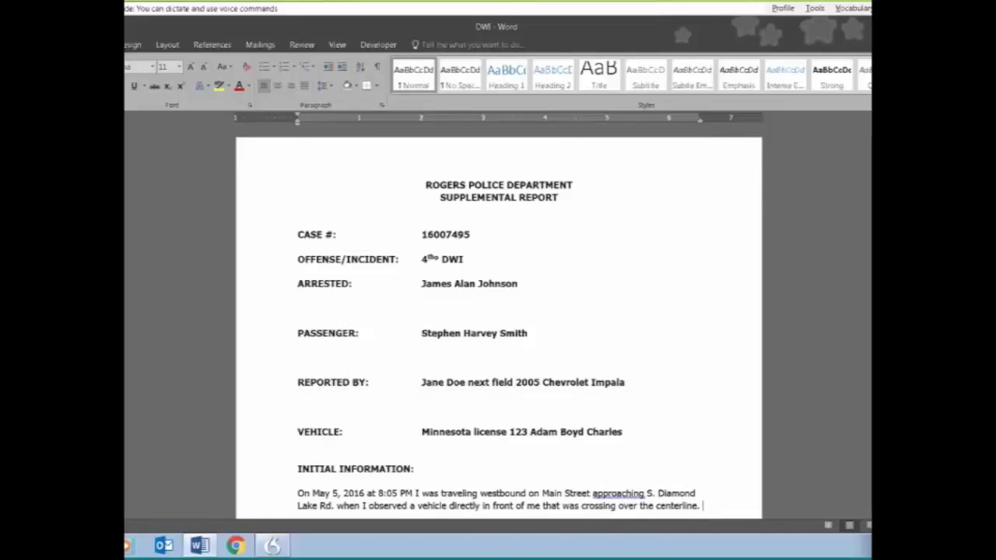
# Step: Dictate that the vehicle was followed three blocks and crossed the center line 3 times
pyautogui.write('I followed this vehicle for a distance of three blocks, and noted that the vehicle crossed over the center line 3 times.')
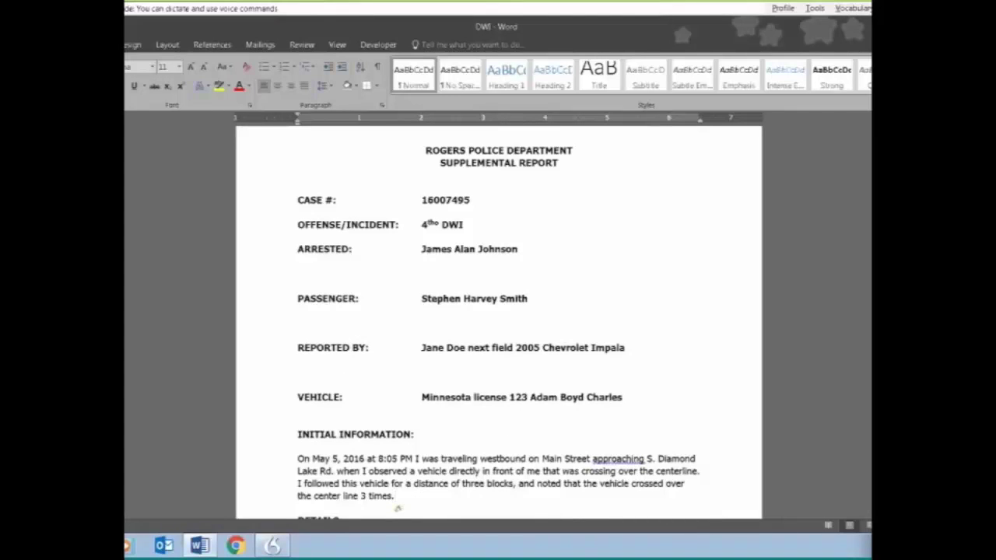
pyautogui.write(' The driver appeared to be slumped to his left')
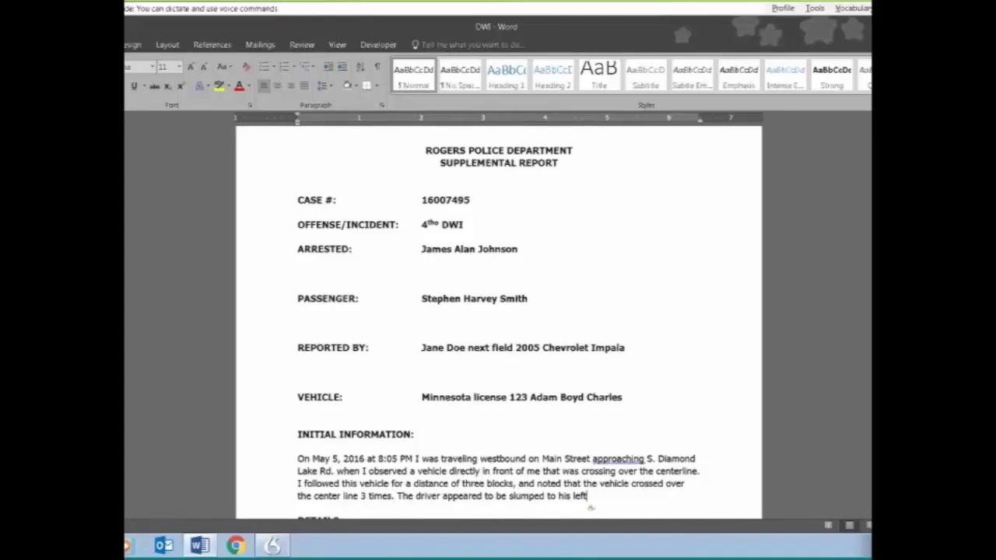
pyautogui.write(' and there was no other person in the vehicle')
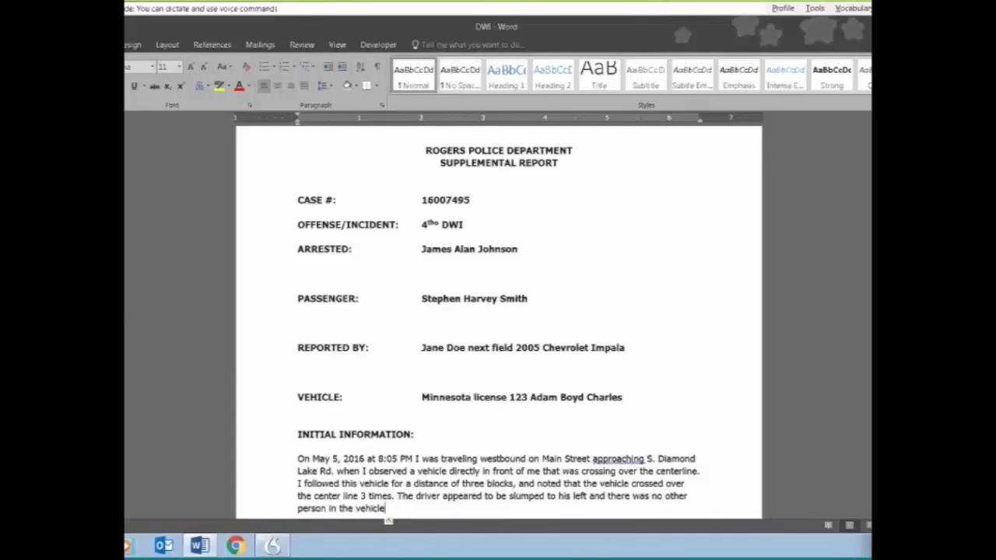
pyautogui.write('.')
# Step: Add paragraphs on the vehicle going about 10 mph and braking with no oncoming traffic
pyautogui.press('Return')
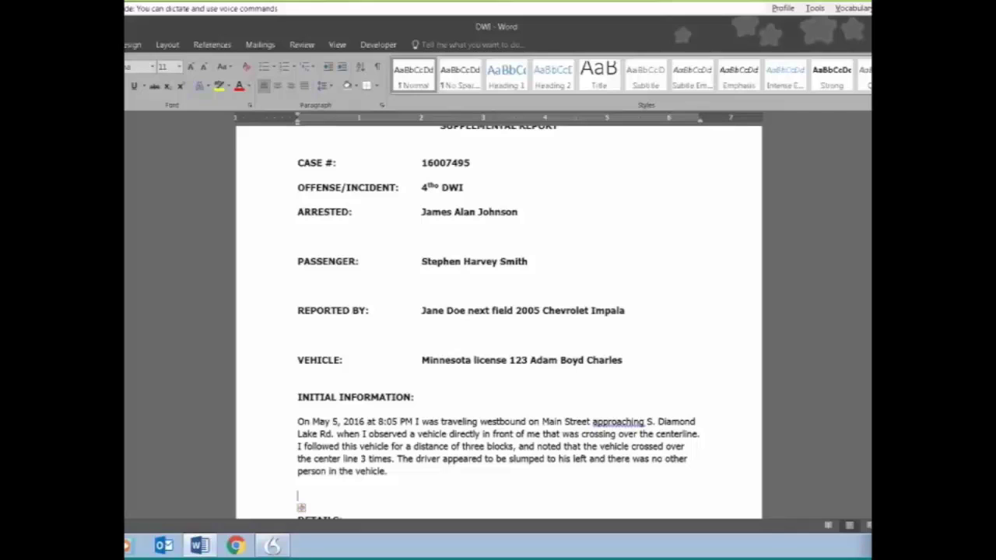
pyautogui.write('As I continue to follow this vehicle I saw that it was operating at approximately 10 mph')
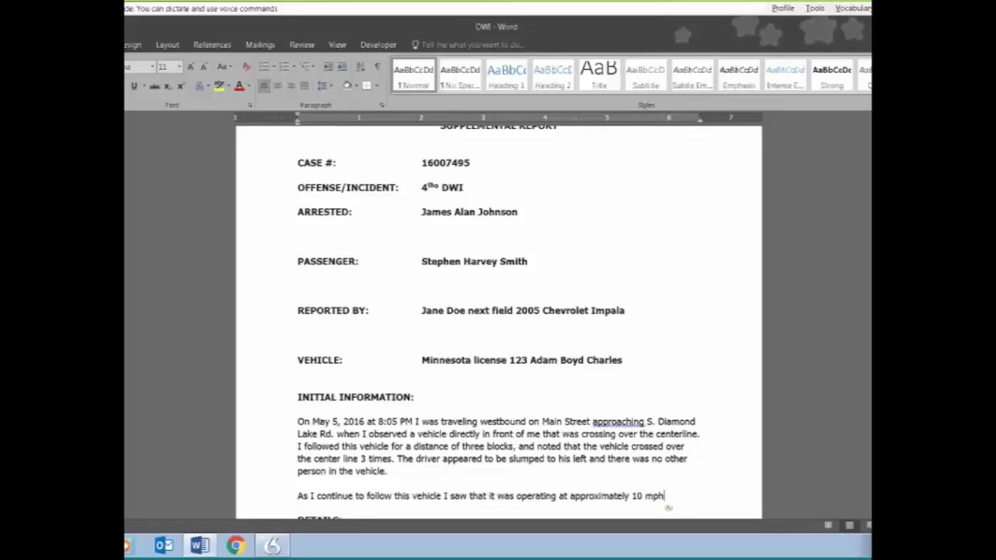
pyautogui.write(' and he supposed at speed limit.')
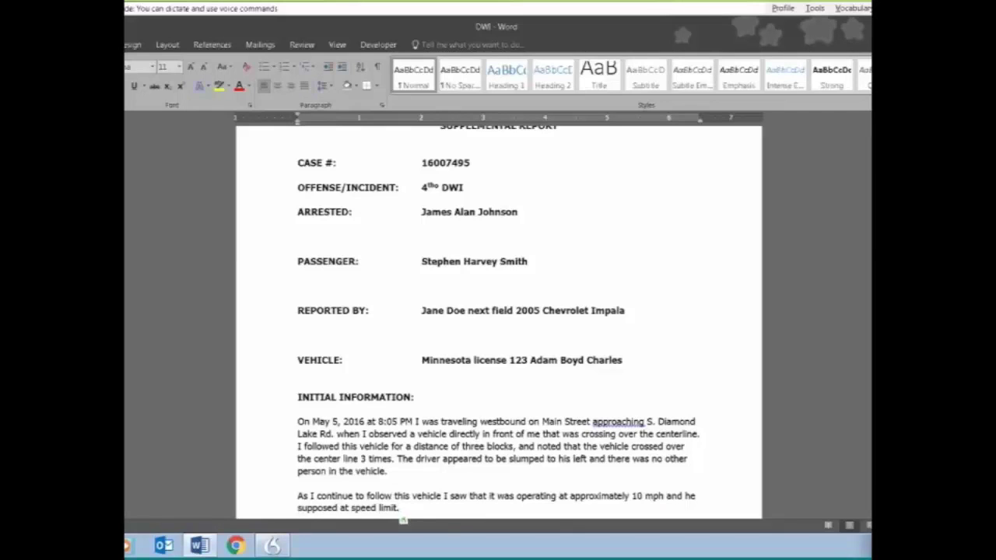
pyautogui.write('The driver continued to break his vehicle even though there was no oncoming traffic.')
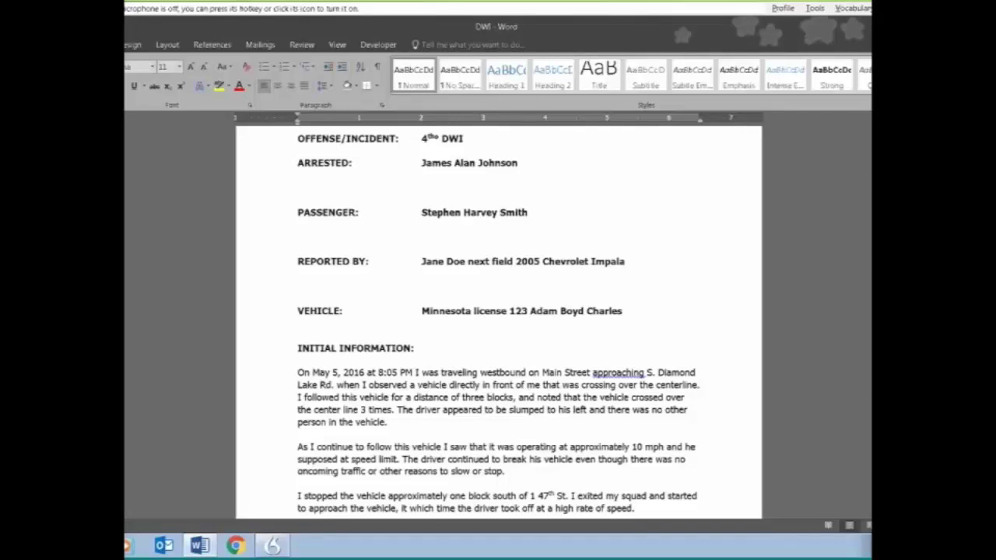
# Step: Remove the stray space so '1 47th' reads 147th St in the stop paragraph
pyautogui.click(539, 496)
pyautogui.press('BackSpace')
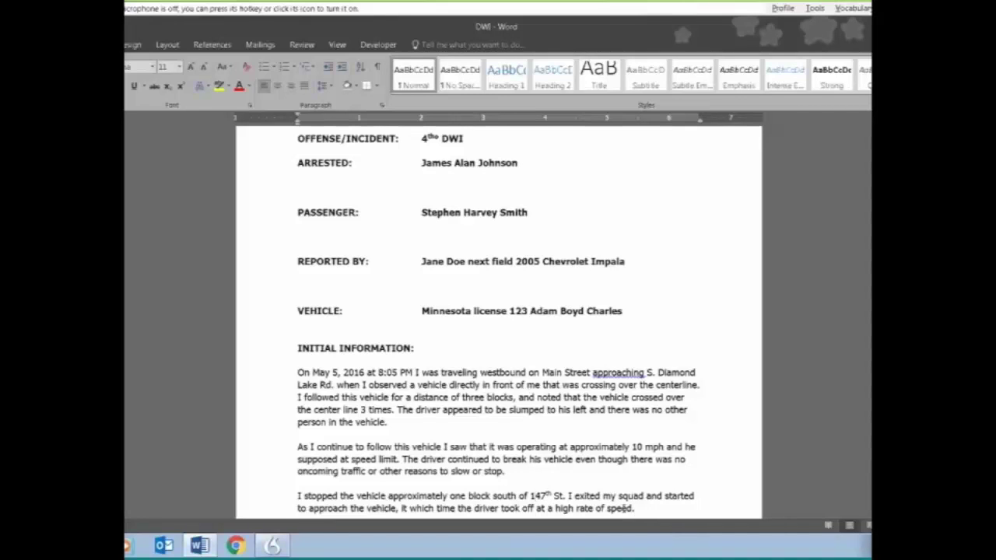
pyautogui.click(639, 508)
pyautogui.scroll(-2, 638, 510)
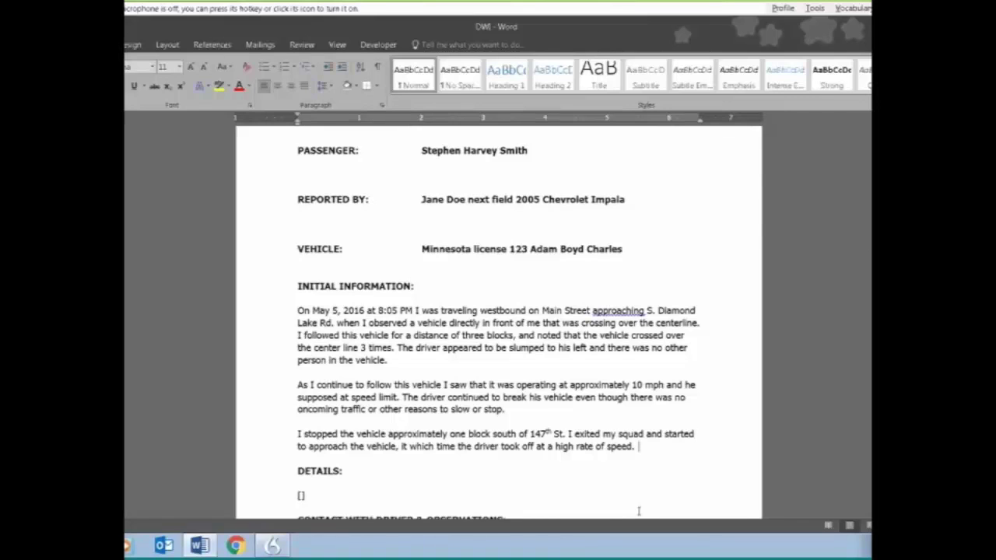
pyautogui.scroll(-4, 639, 511)
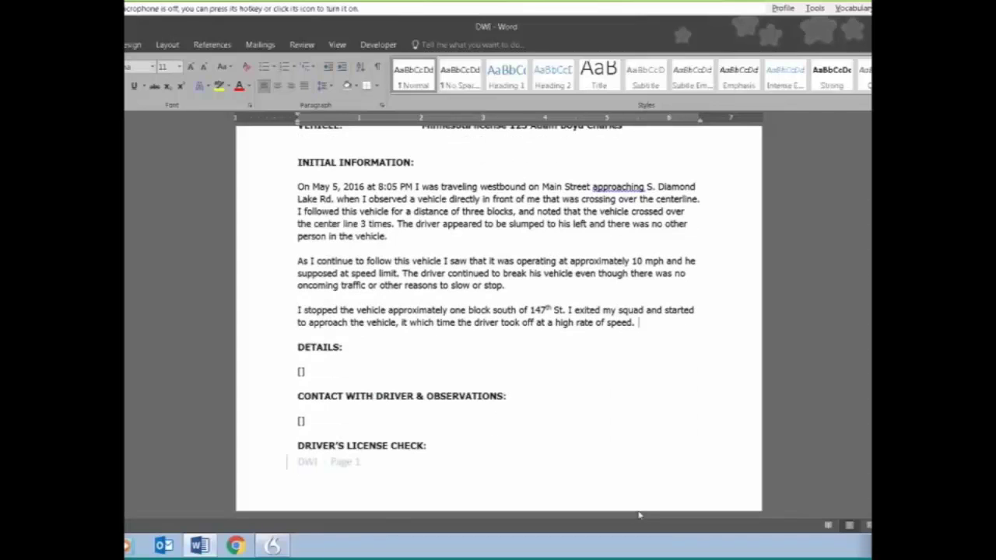
pyautogui.scroll(-4, 639, 513)
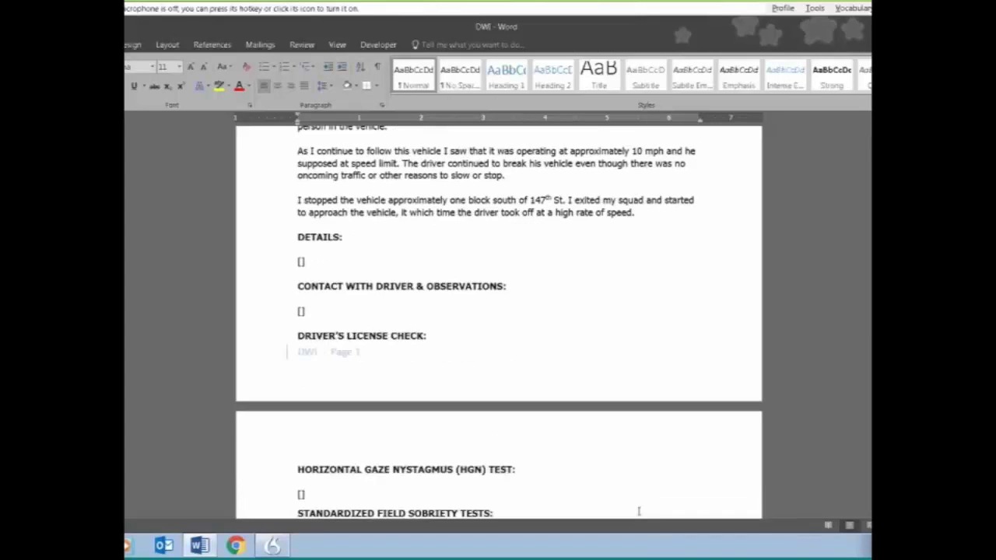
pyautogui.scroll(-5, 638, 511)
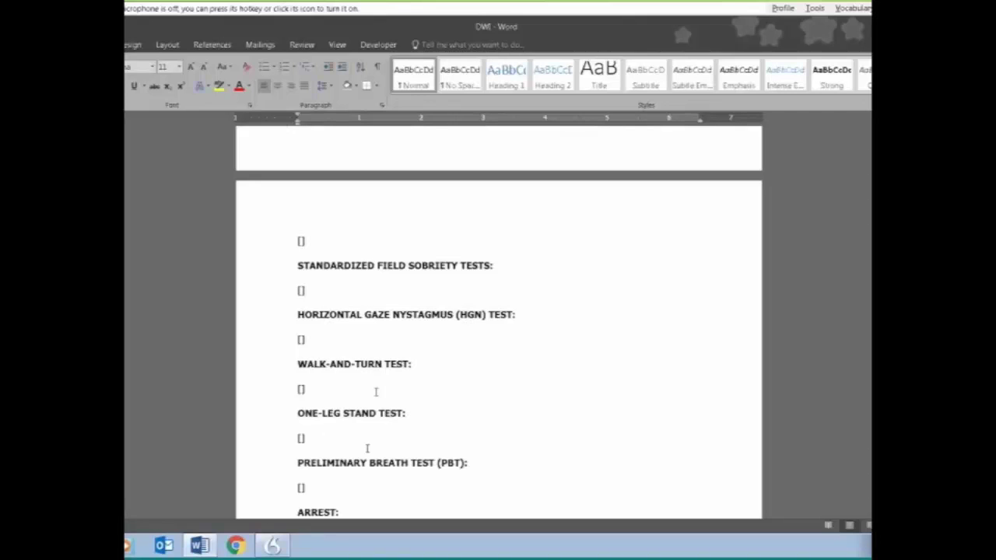
pyautogui.scroll(-2, 367, 449)
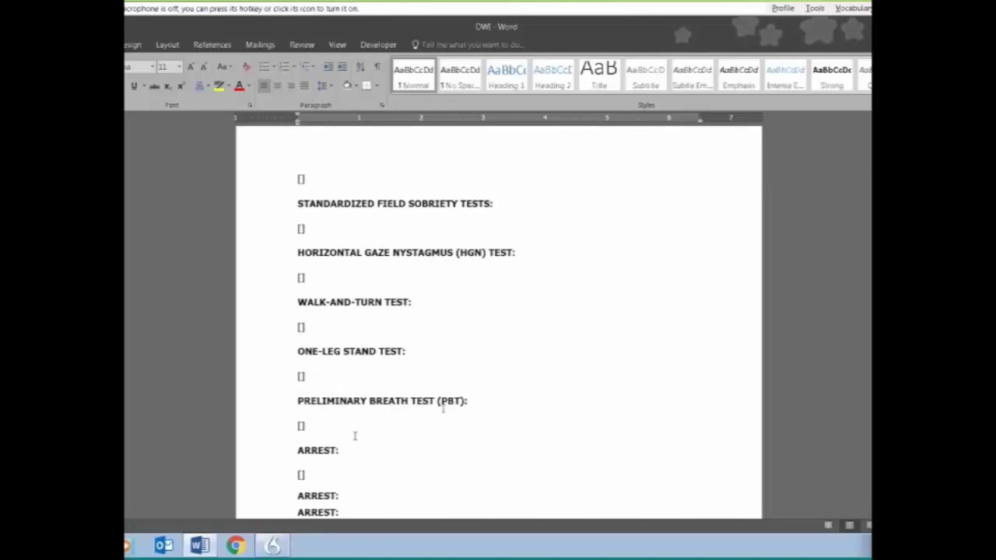
pyautogui.scroll(-6, 355, 437)
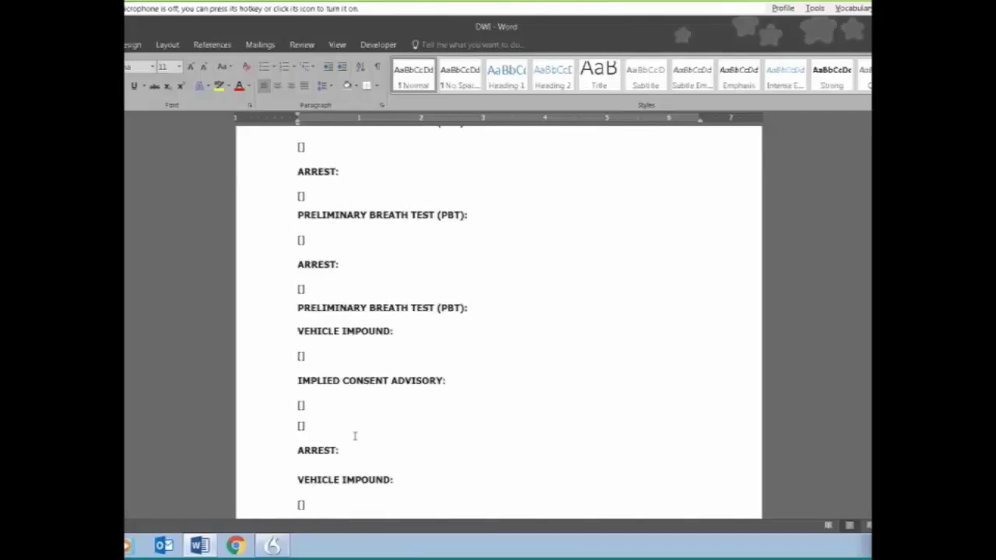
pyautogui.scroll(-6, 355, 437)
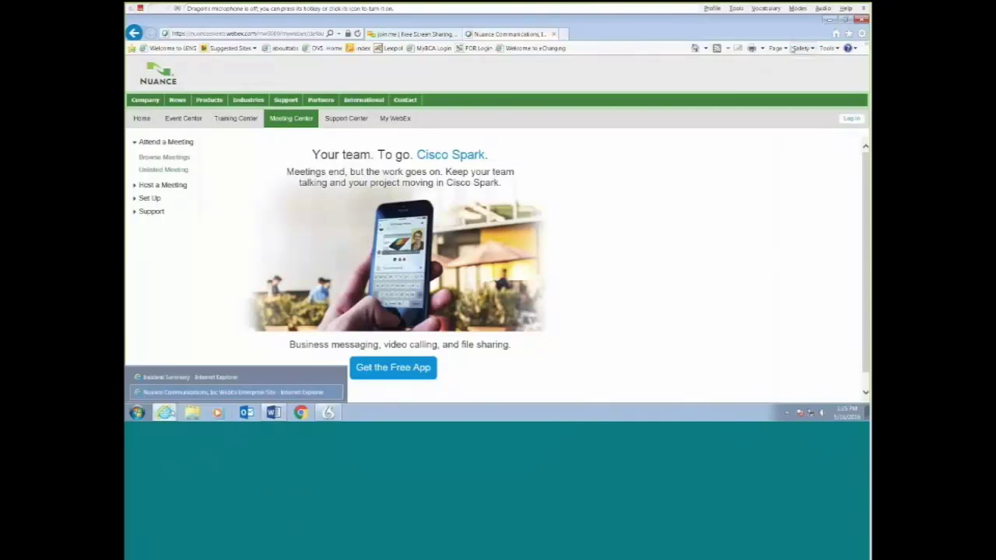
# Step: Switch to LETG, view the incident Overview, then open its Summary for editing
pyautogui.click(187, 380)
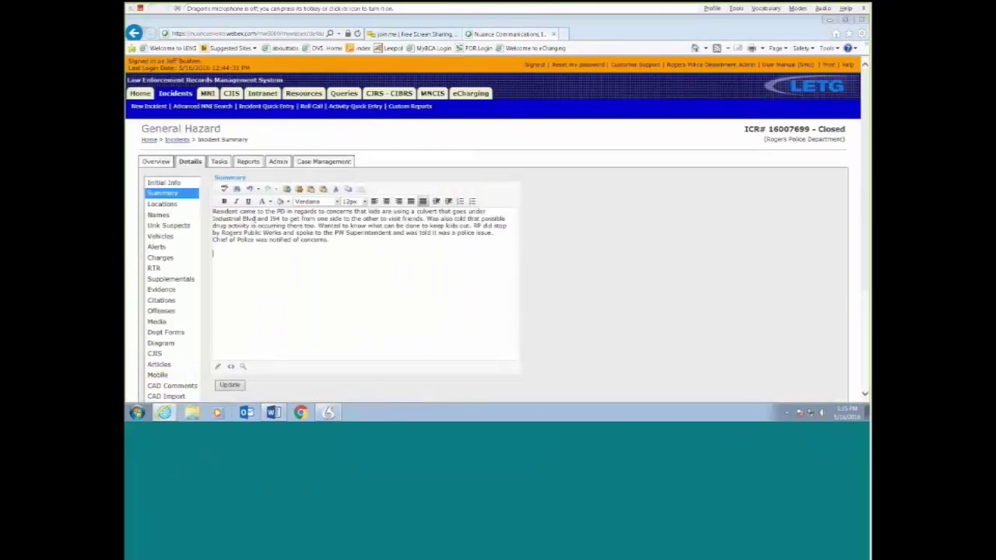
pyautogui.click(157, 162)
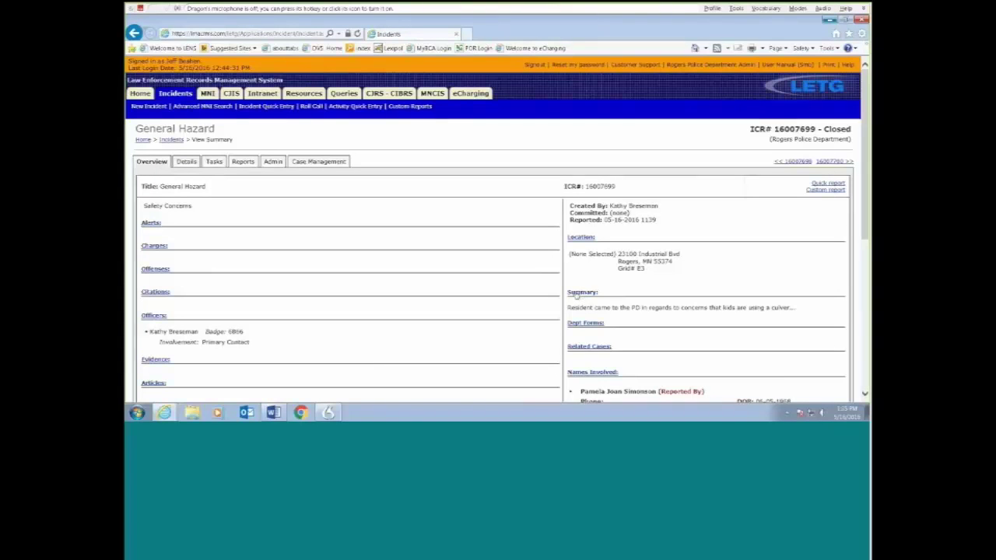
pyautogui.click(576, 295)
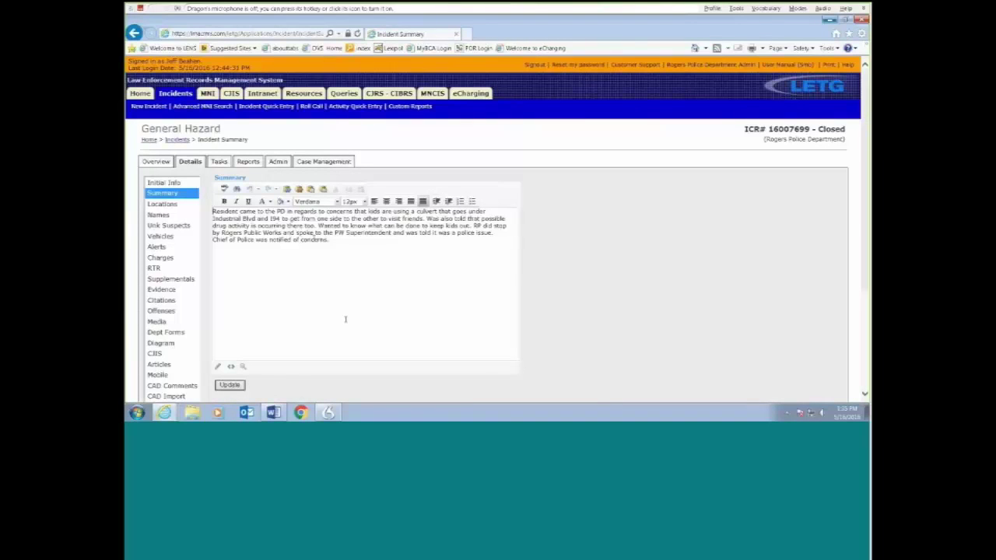
# Step: Start a new paragraph and dictate that the chief located the hazard, a large culvert under the interstate
pyautogui.click(346, 319)
pyautogui.press('Return')
pyautogui.press('Return')
pyautogui.press('KP_Add')
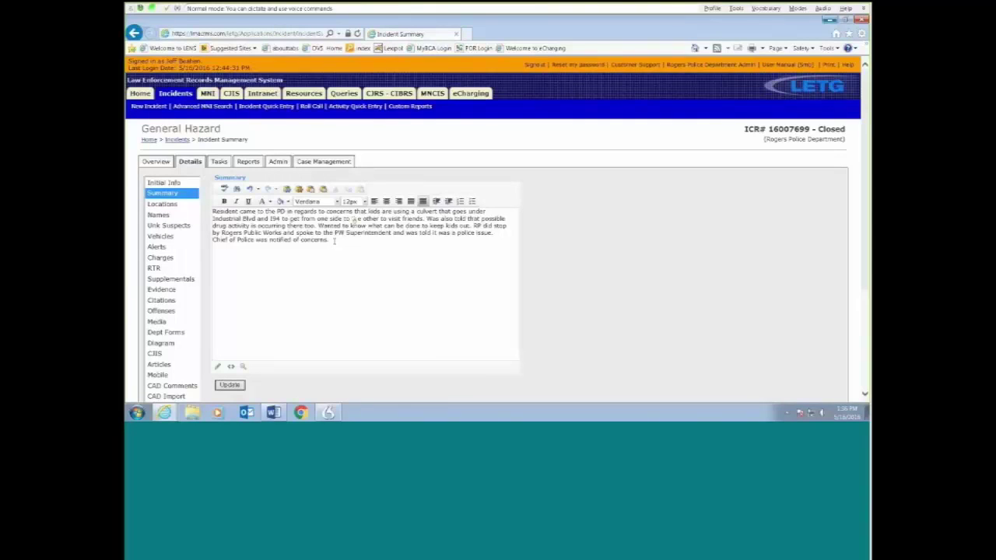
pyautogui.press('Return')
pyautogui.press('Return')
pyautogui.write('The chief of police responded to the scene, and located the hazard. A large culvert which runs underneath the interstate')
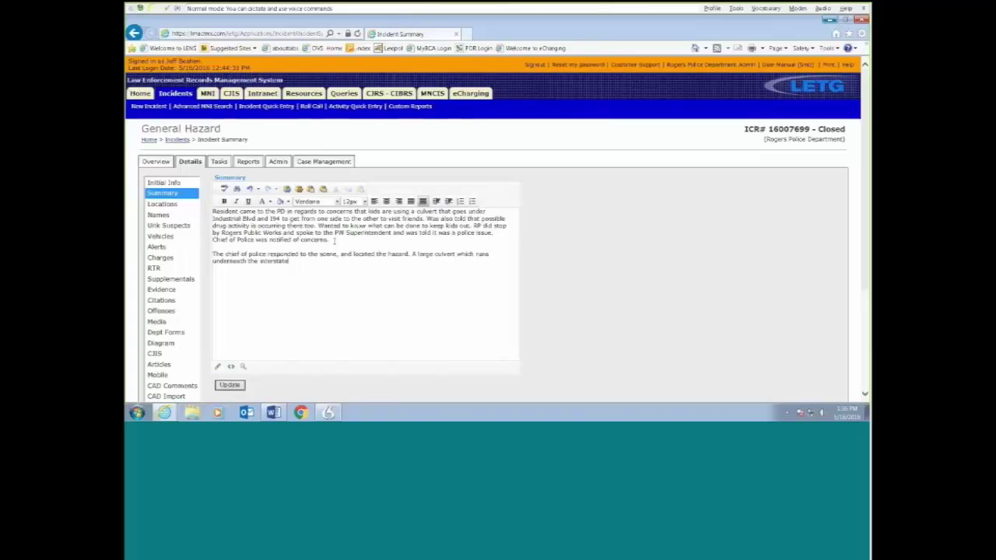
pyautogui.write(' was found not to have a secure entrance.')
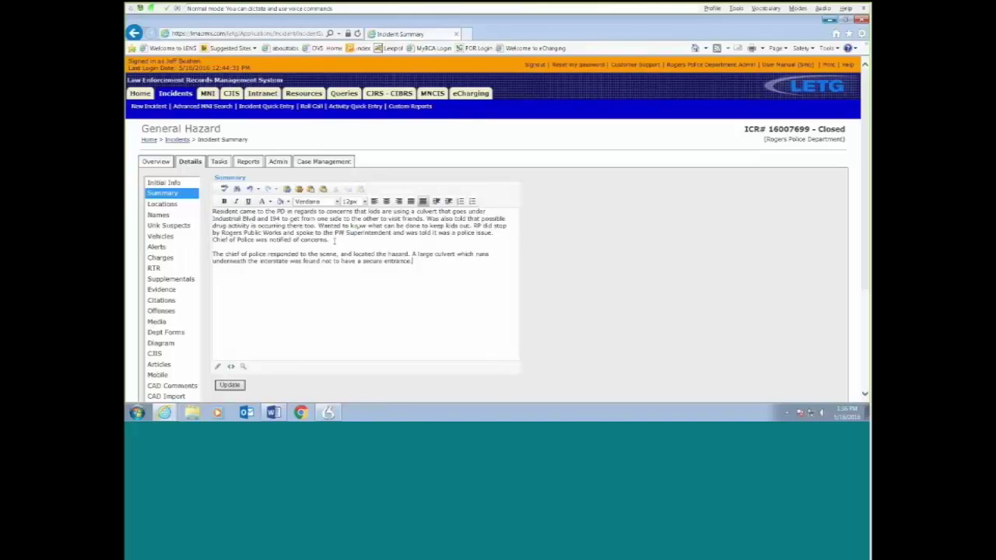
pyautogui.write(' Photographs were taken of the culvert and the entrance that leads underneath the interstate.')
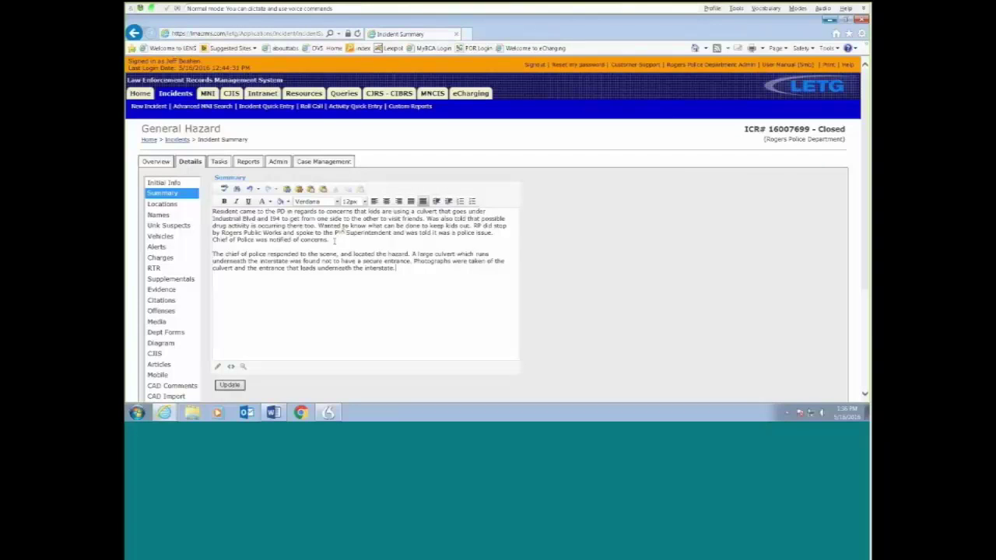
pyautogui.write(' A copy of this report will be forwarded to the city administrator')
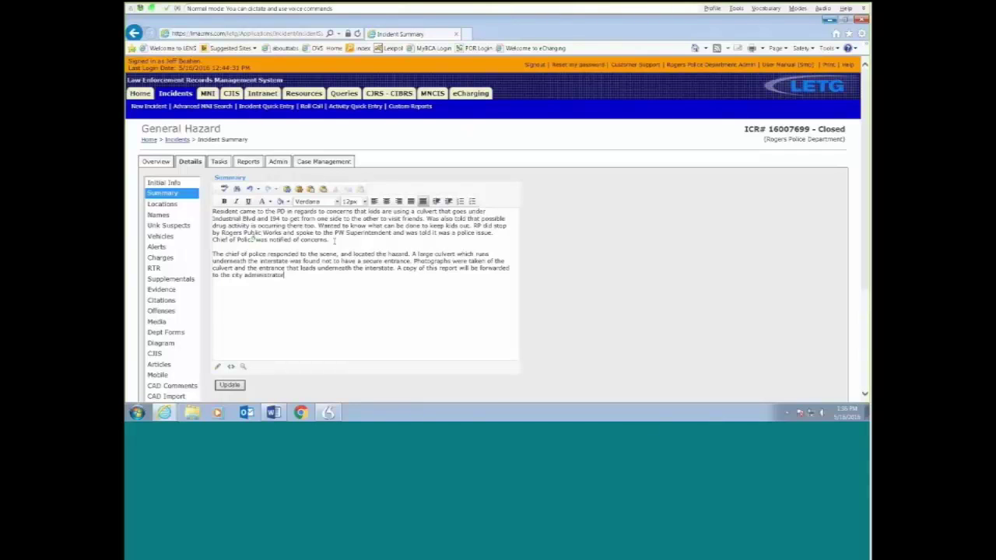
# Step: Dictate the gate-or-closure suggestion and low creek water note, then fix 'gait' to 'gate'
pyautogui.write('and public works director for their review. It is suggested that some type of gait or closure be installed to prevent')
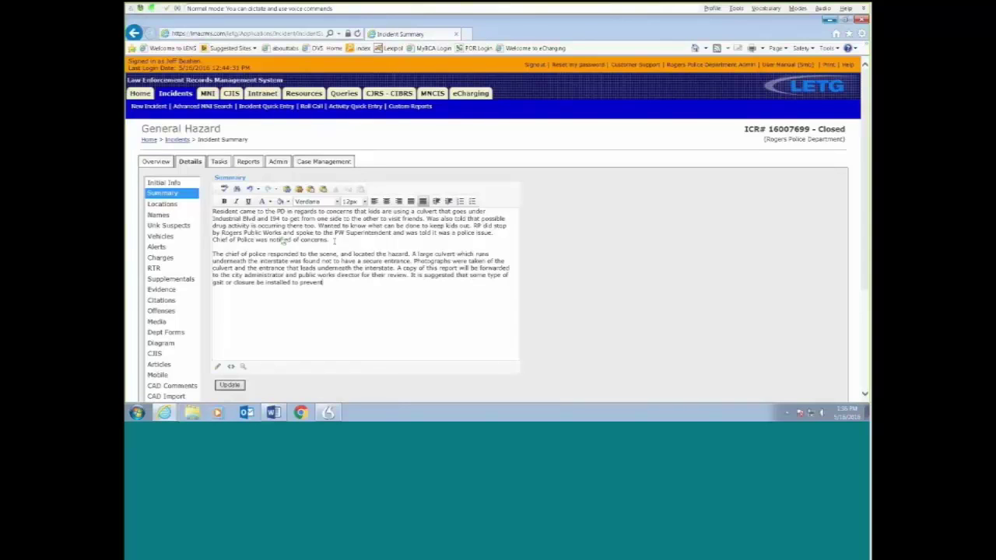
pyautogui.write(' people from accessing the culvert and crawling underneath the interstate')
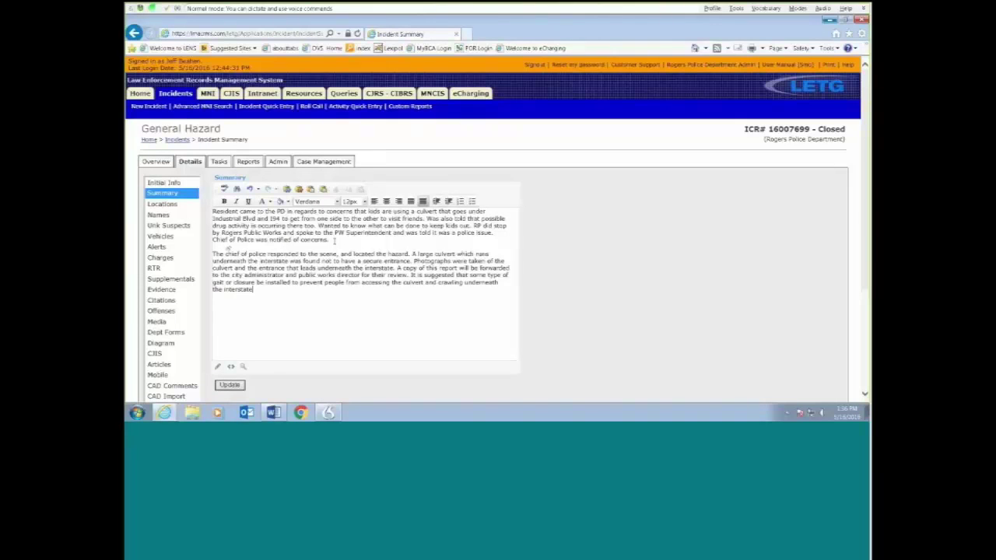
pyautogui.write(' and coming out of the north side of the freeway.')
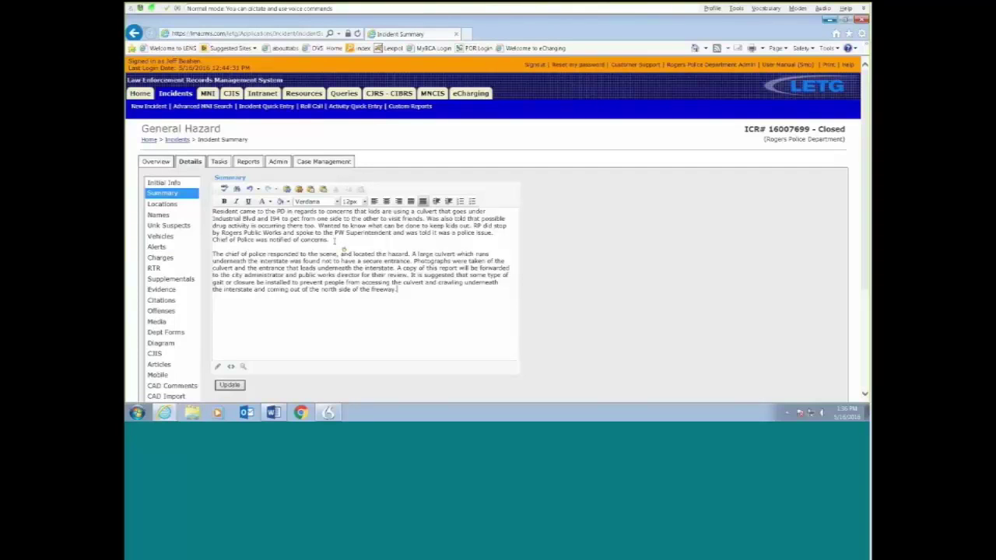
pyautogui.write("It should be noted that there is a creek that flows into this culvert but due to the low water table there's only 1 to 2 inches of water")
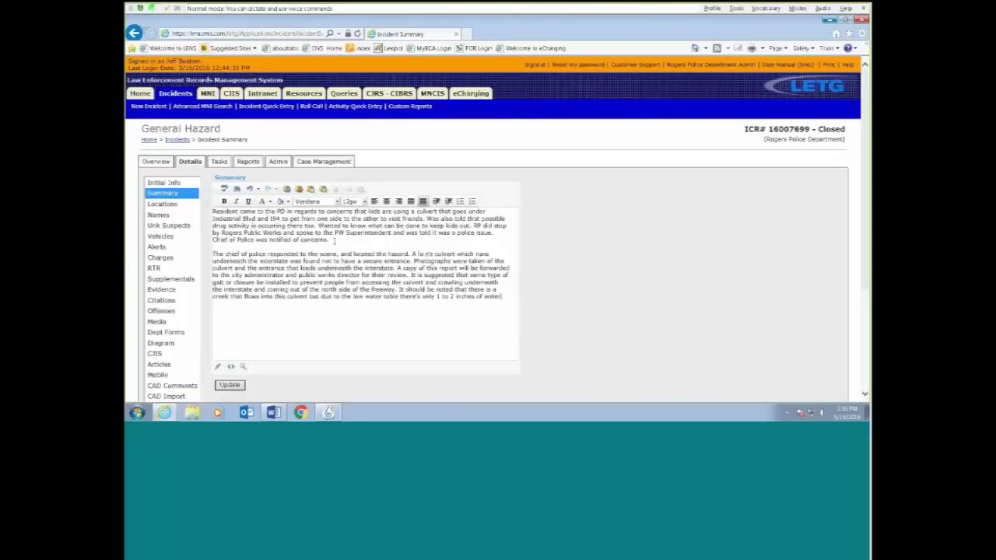
pyautogui.write(' in the culvert at this time')
pyautogui.press('KP_Add')
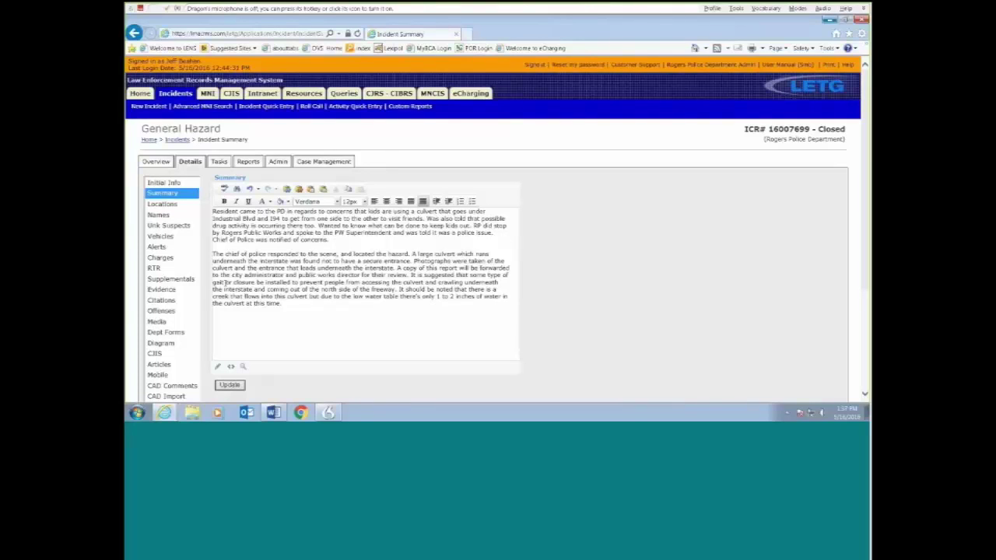
pyautogui.press('BackSpace')
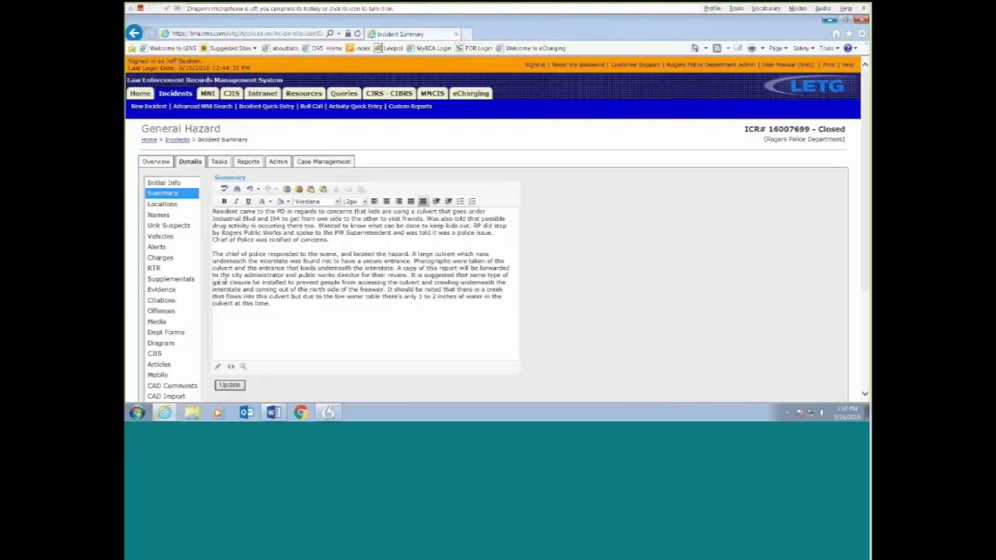
pyautogui.write('e or')
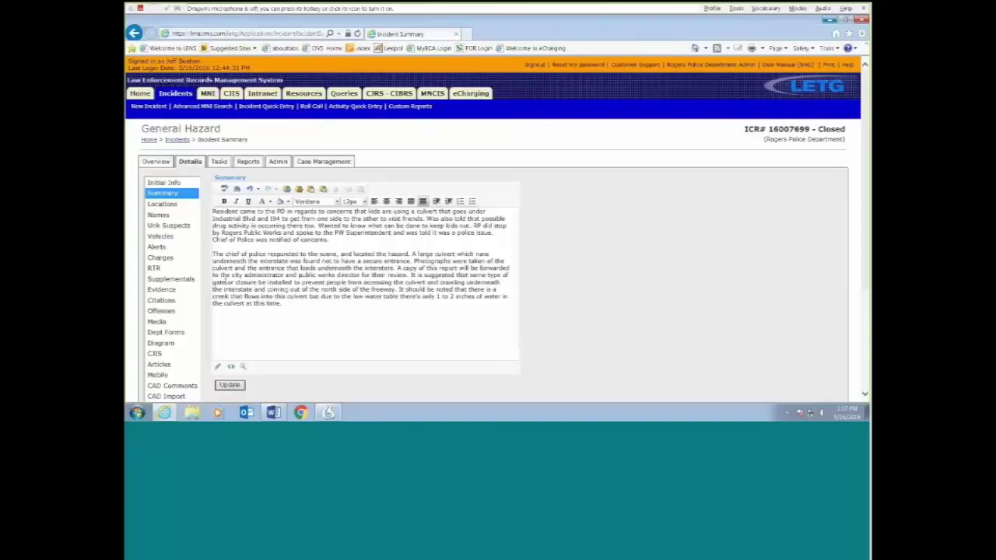
# Step: Update the incident to save the edited Summary
pyautogui.click(231, 385)
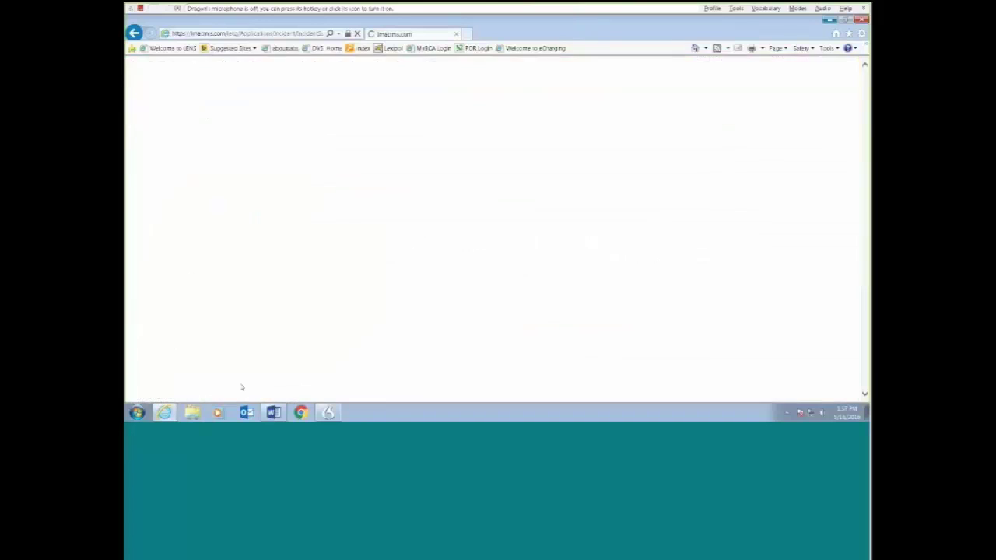